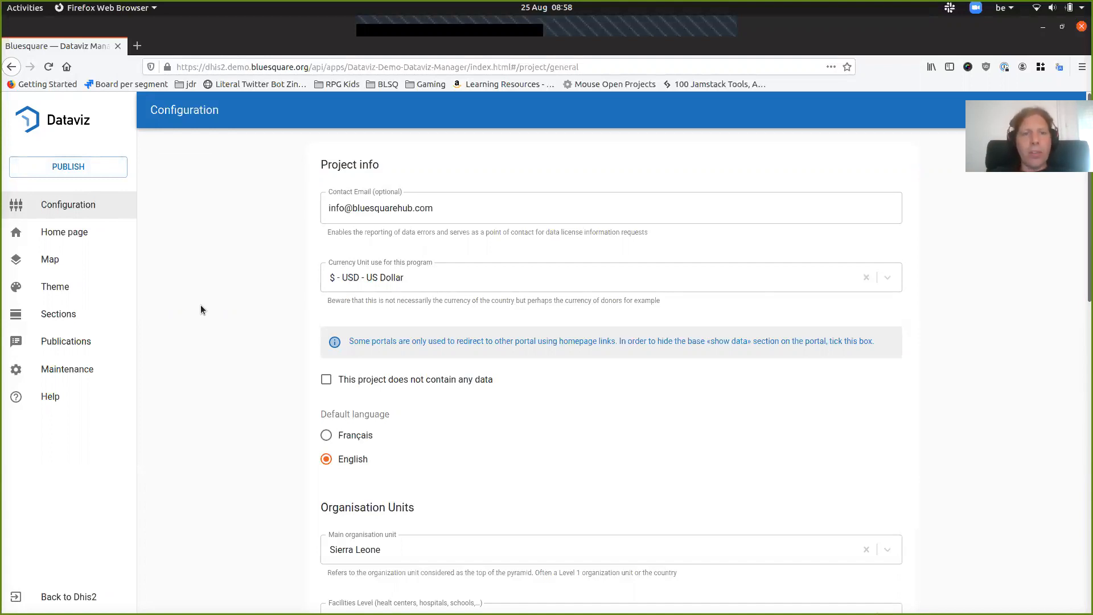
- Review the Configuration page's project info, organisation unit settings, and publishing frequency, dates and periodicity
{"action": "scroll", "coordinate": [234, 365], "scroll_direction": "down", "scroll_amount": 3}
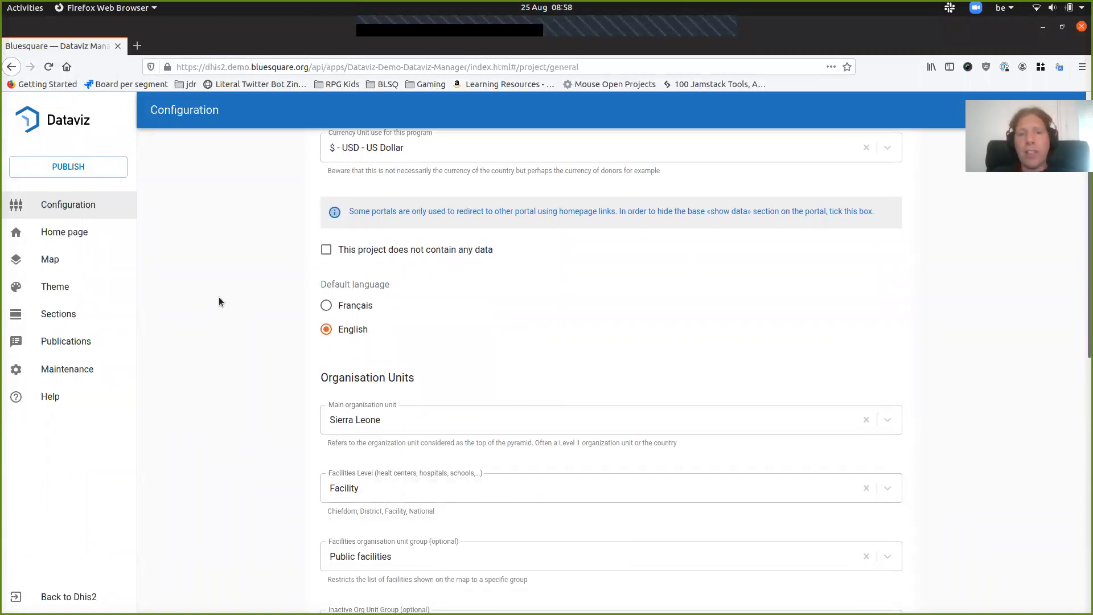
{"action": "scroll", "coordinate": [220, 302], "scroll_direction": "down", "scroll_amount": 2}
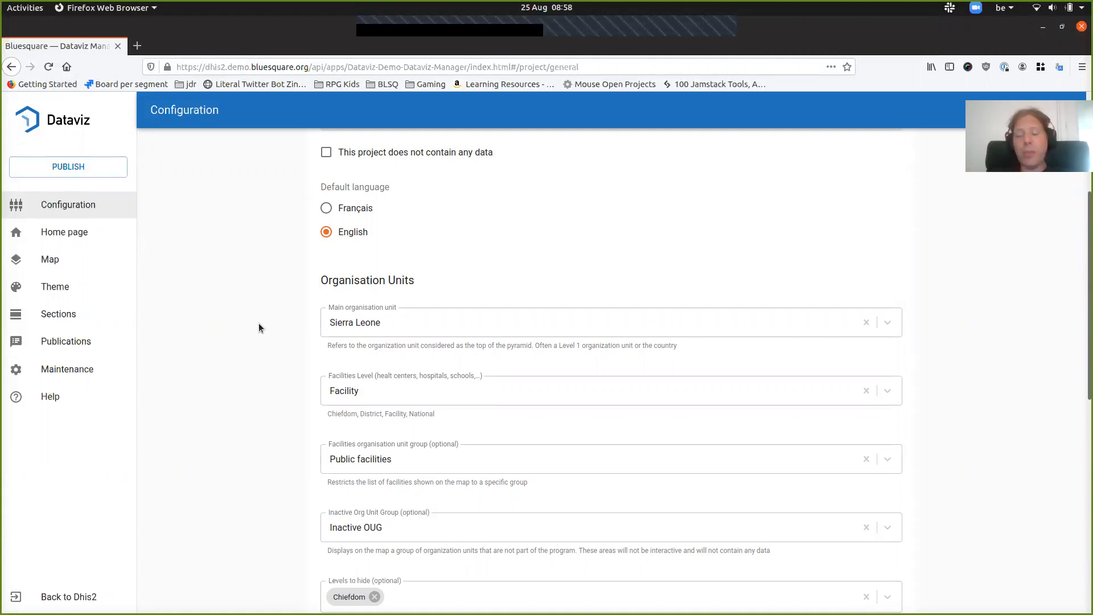
{"action": "scroll", "coordinate": [259, 323], "scroll_direction": "down", "scroll_amount": 3}
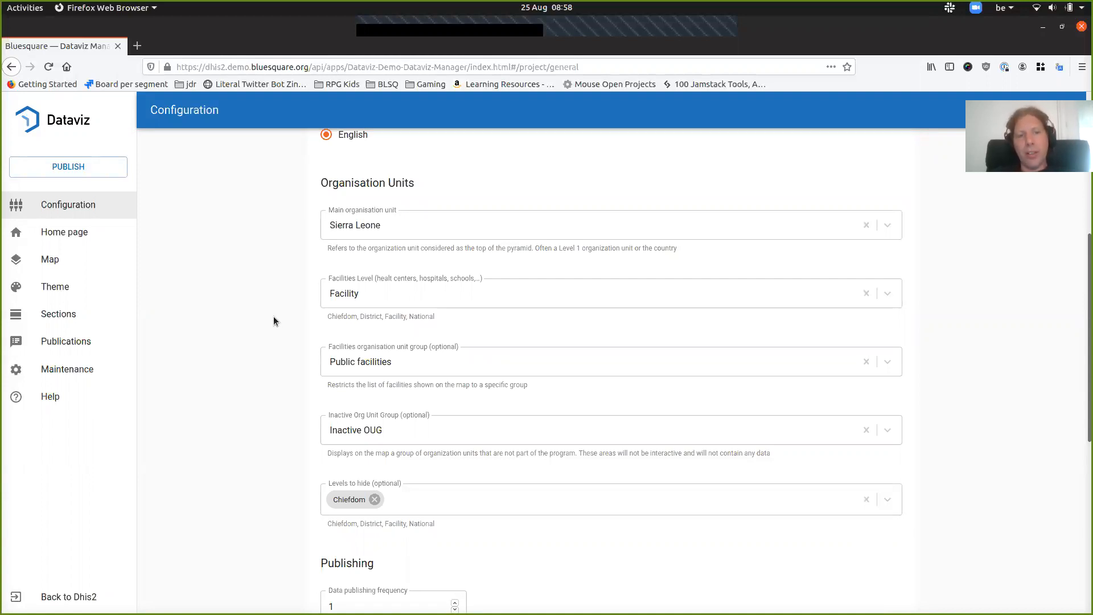
{"action": "scroll", "coordinate": [273, 320], "scroll_direction": "down", "scroll_amount": 3}
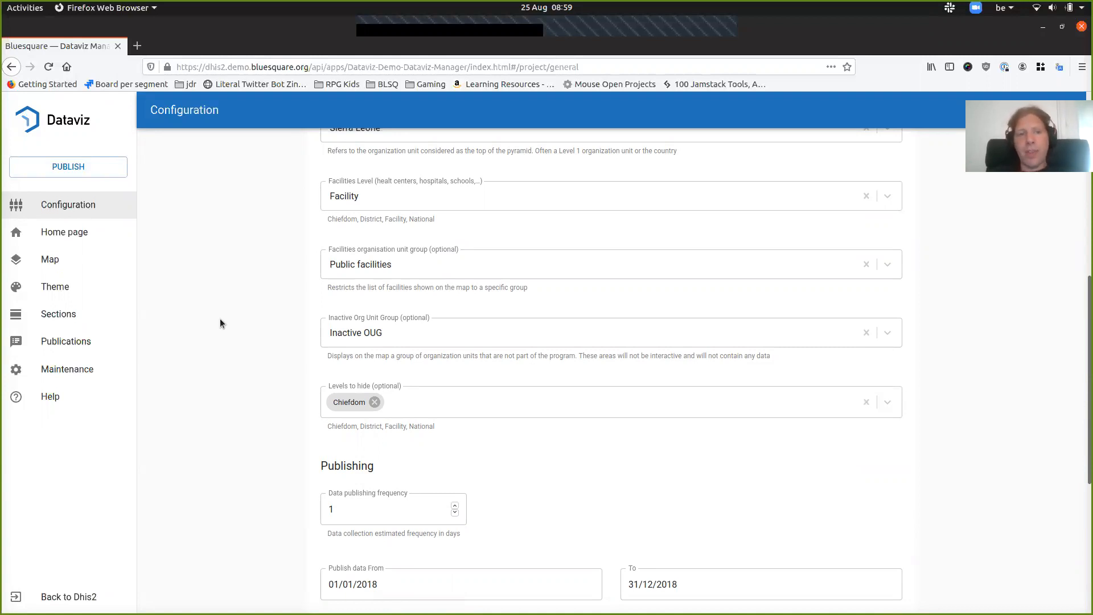
{"action": "scroll", "coordinate": [222, 323], "scroll_direction": "down", "scroll_amount": 2}
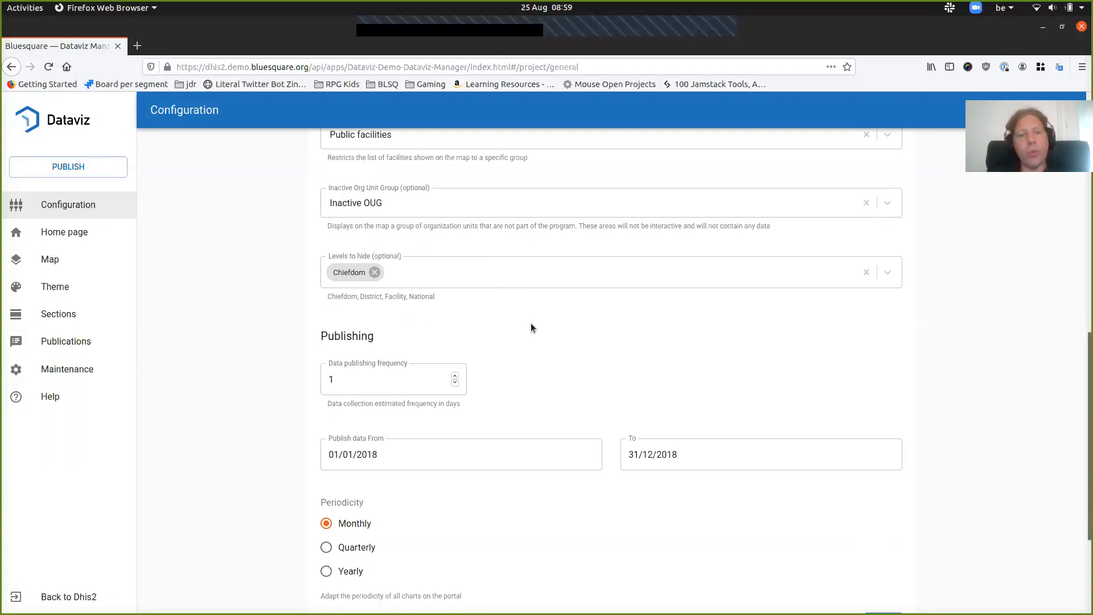
{"action": "scroll", "coordinate": [531, 327], "scroll_direction": "down", "scroll_amount": 4}
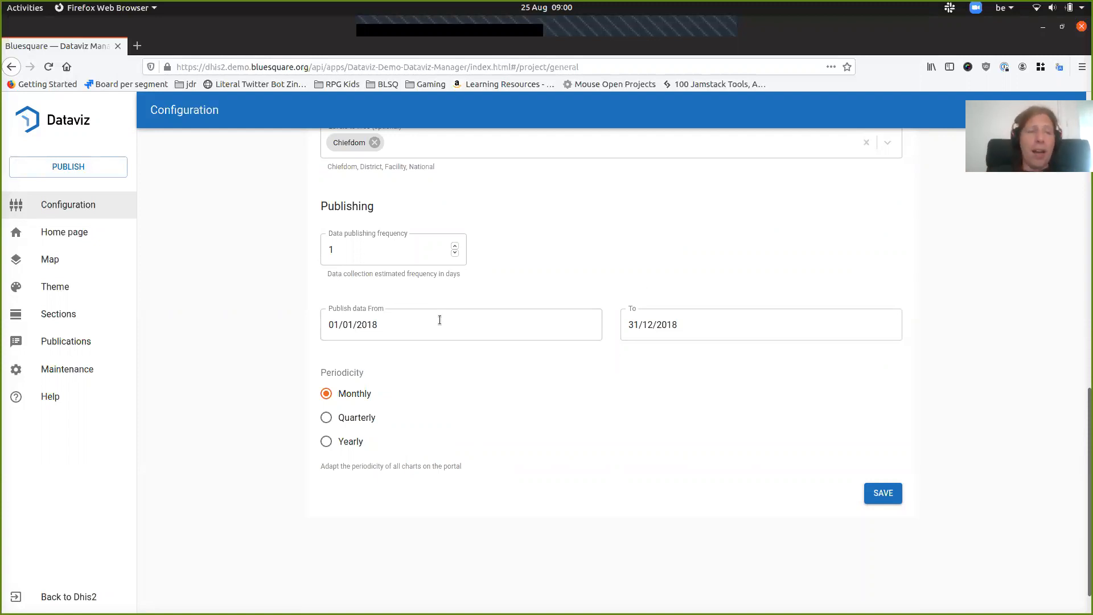
- Open the Home page settings and review the logo and background images, title, description, ministry, data license, partners and links
{"action": "left_click", "coordinate": [81, 237]}
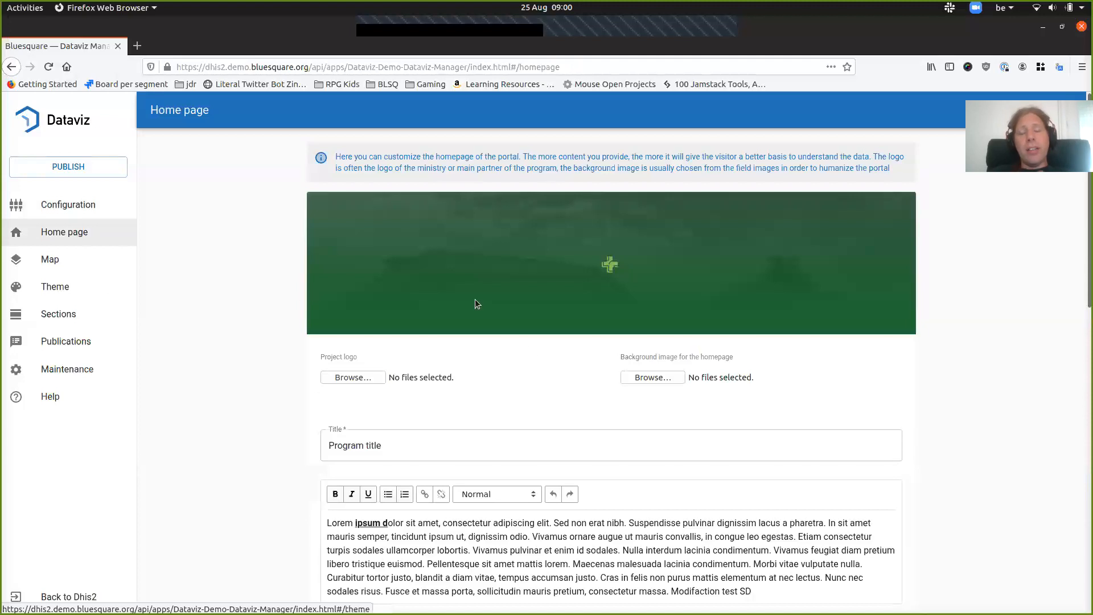
{"action": "scroll", "coordinate": [195, 313], "scroll_direction": "down", "scroll_amount": 2}
{"action": "scroll", "coordinate": [194, 313], "scroll_direction": "up", "scroll_amount": 2}
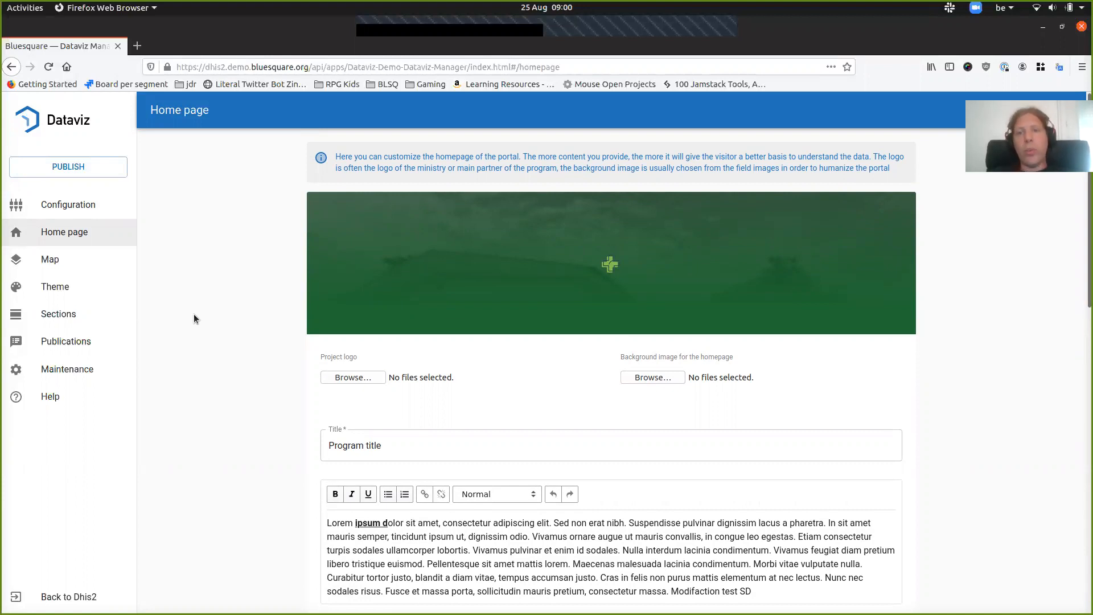
{"action": "scroll", "coordinate": [223, 363], "scroll_direction": "down", "scroll_amount": 3}
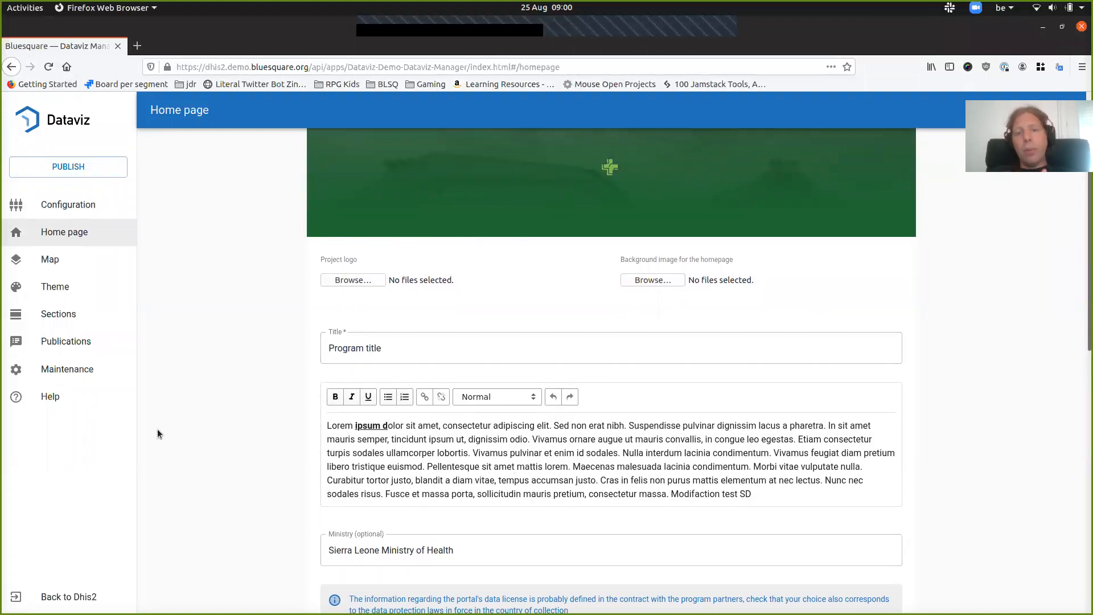
{"action": "scroll", "coordinate": [157, 433], "scroll_direction": "down", "scroll_amount": 5}
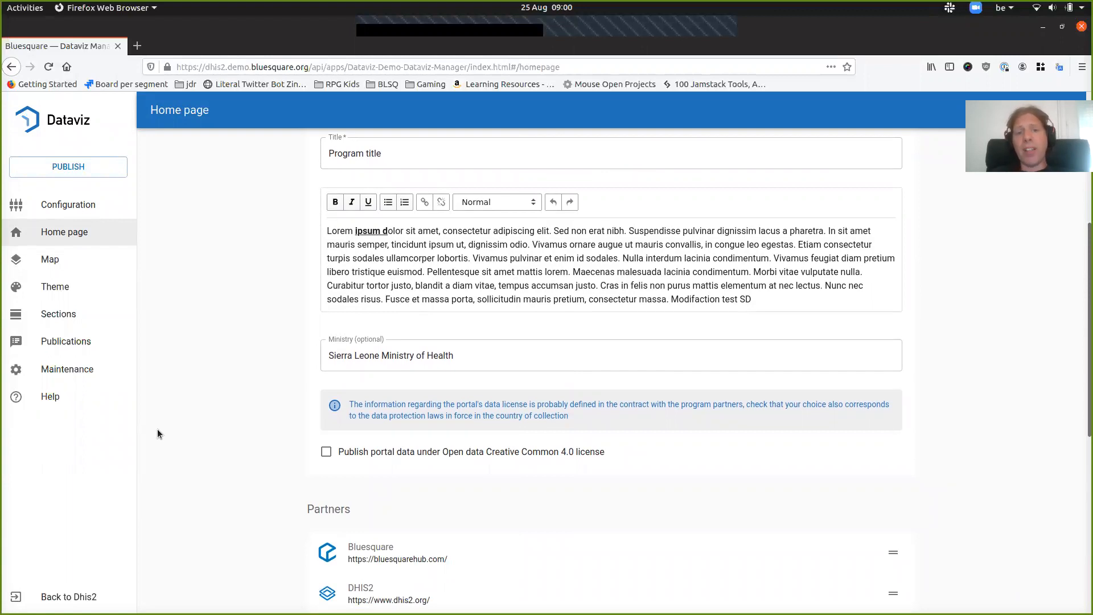
{"action": "scroll", "coordinate": [157, 434], "scroll_direction": "down", "scroll_amount": 5}
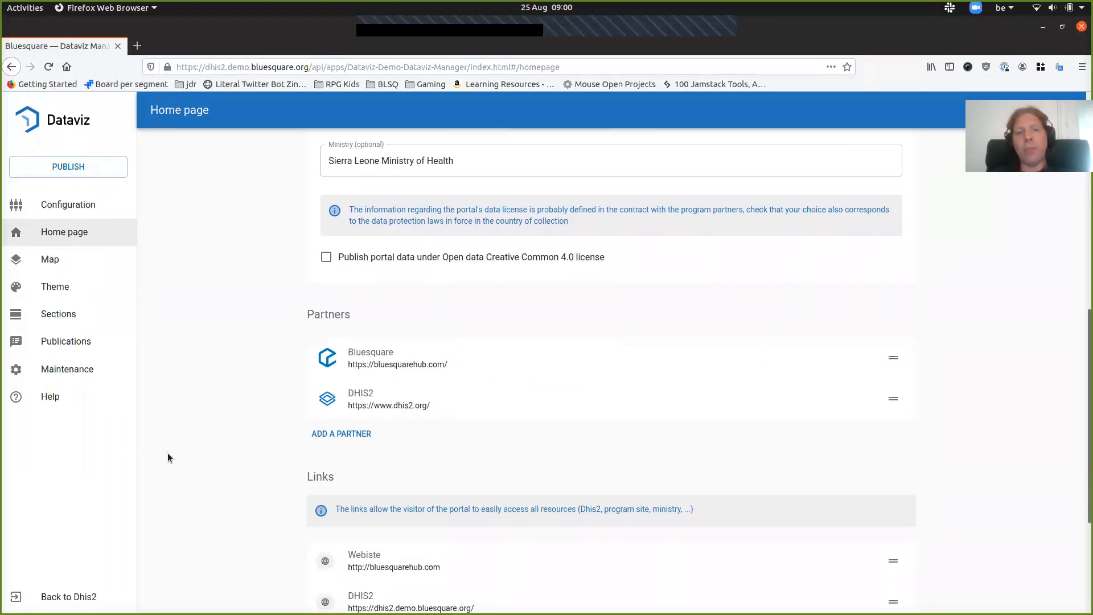
{"action": "scroll", "coordinate": [168, 456], "scroll_direction": "down", "scroll_amount": 3}
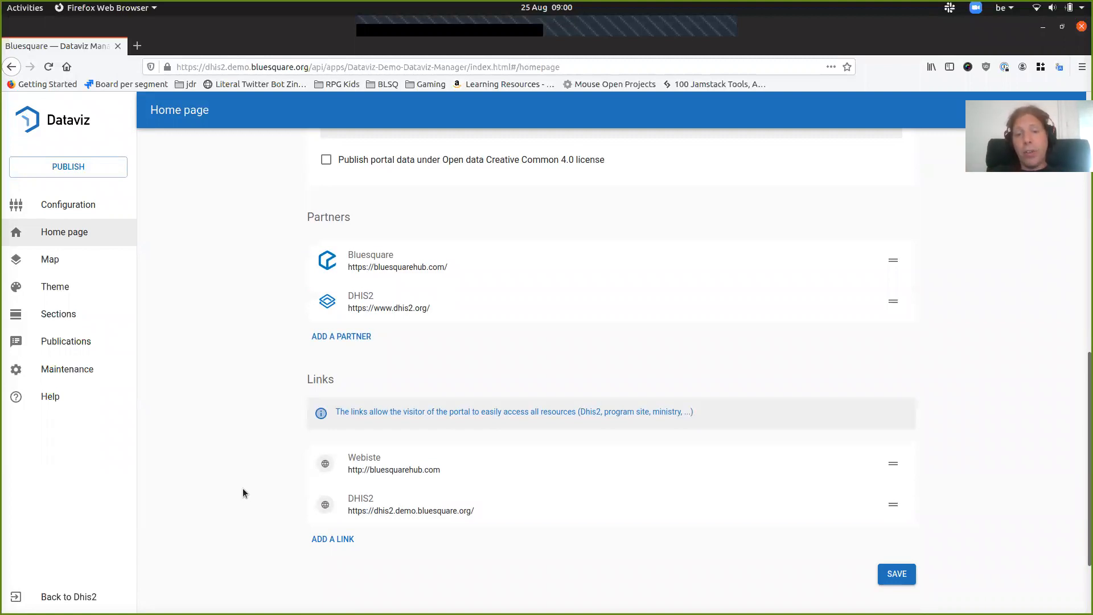
- Examine the Map settings, including zoom, country and map layers, and open the Theme color settings
{"action": "left_click", "coordinate": [67, 263]}
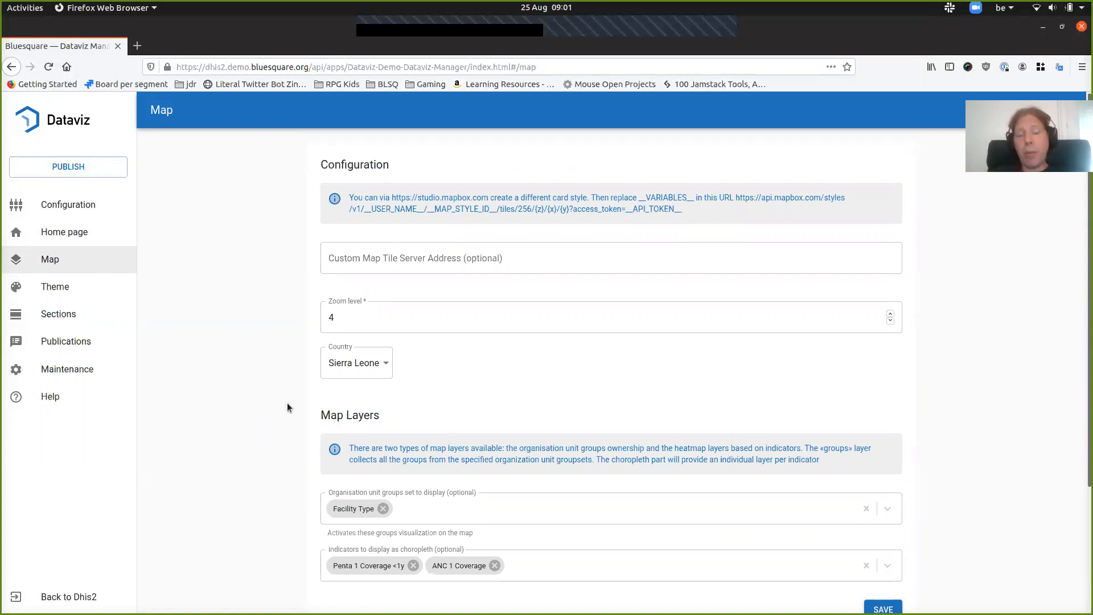
{"action": "scroll", "coordinate": [211, 408], "scroll_direction": "down", "scroll_amount": 3}
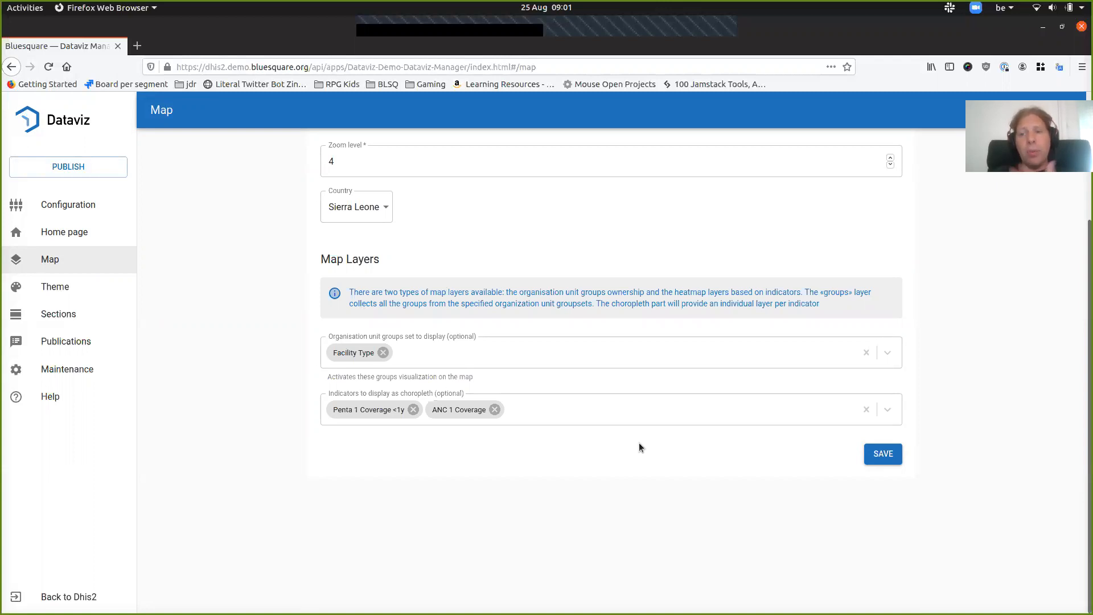
{"action": "left_click", "coordinate": [105, 287]}
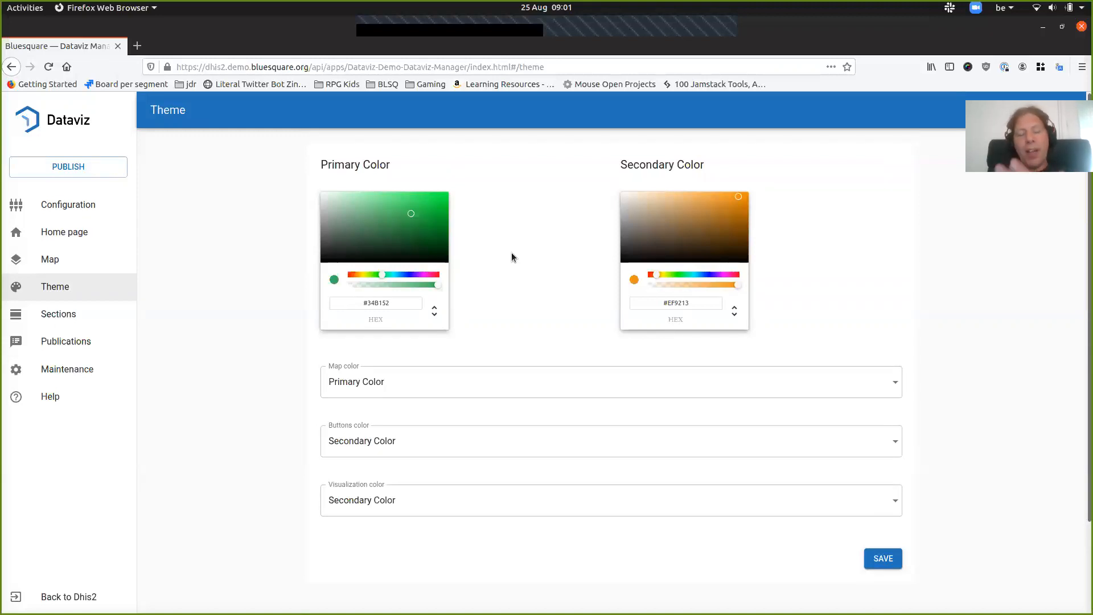
- Open the Key indicators section for editing and review its type, description, display restrictions and data source
{"action": "left_click", "coordinate": [91, 316]}
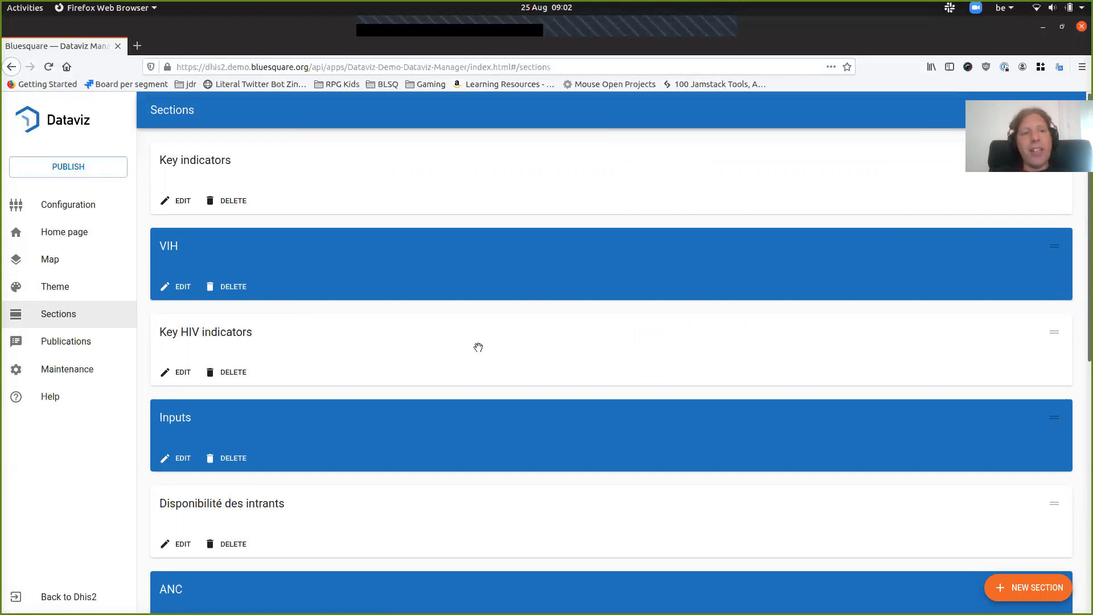
{"action": "left_click", "coordinate": [181, 200]}
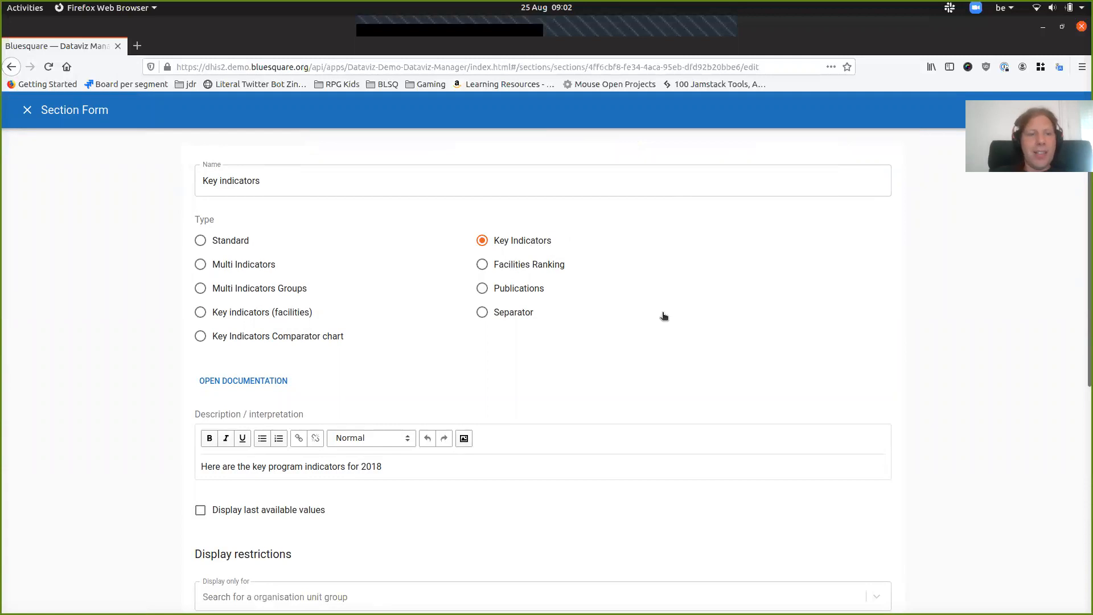
{"action": "scroll", "coordinate": [660, 313], "scroll_direction": "down", "scroll_amount": 3}
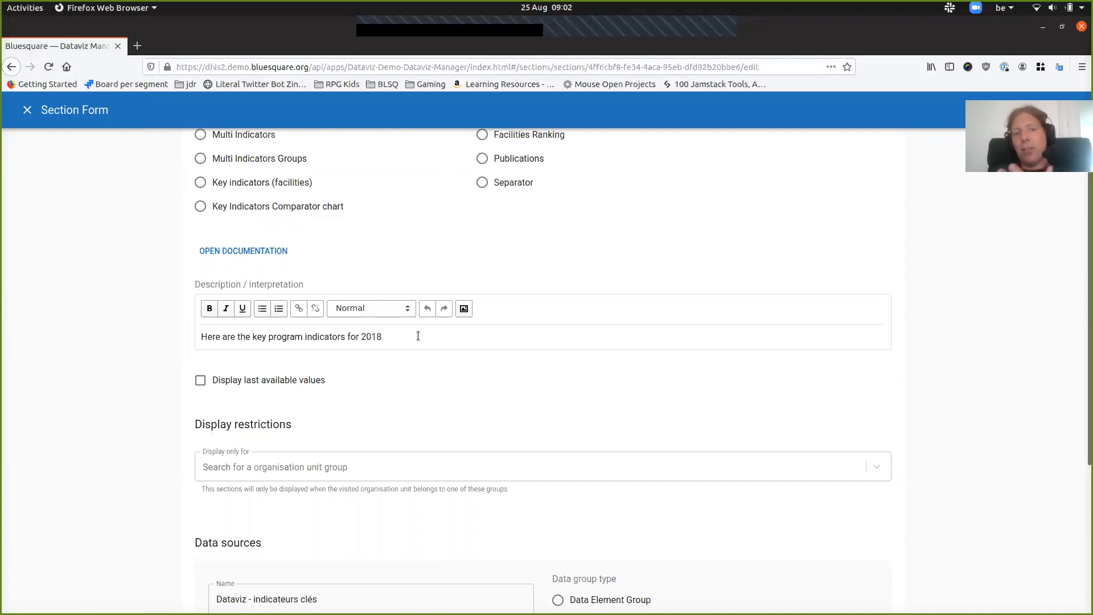
{"action": "scroll", "coordinate": [396, 375], "scroll_direction": "down", "scroll_amount": 3}
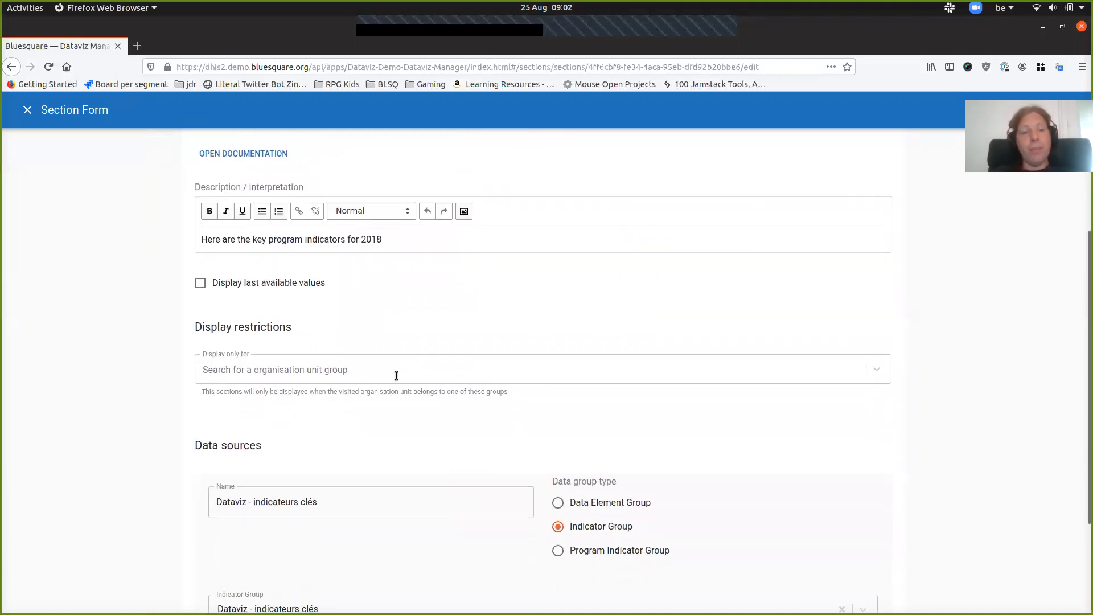
{"action": "scroll", "coordinate": [373, 451], "scroll_direction": "down", "scroll_amount": 3}
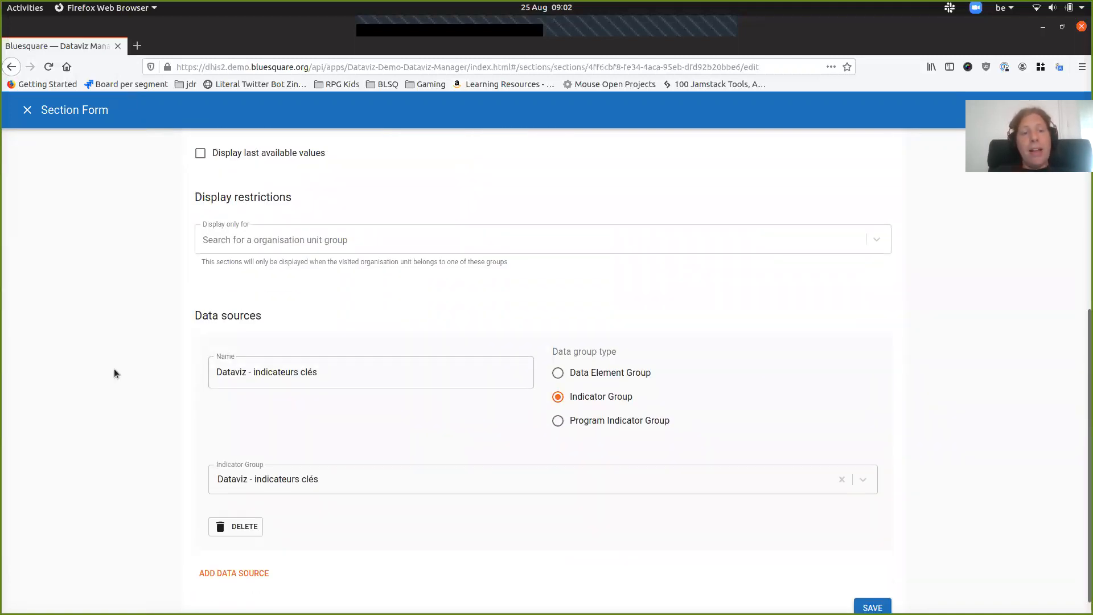
{"action": "scroll", "coordinate": [424, 505], "scroll_direction": "down", "scroll_amount": 1}
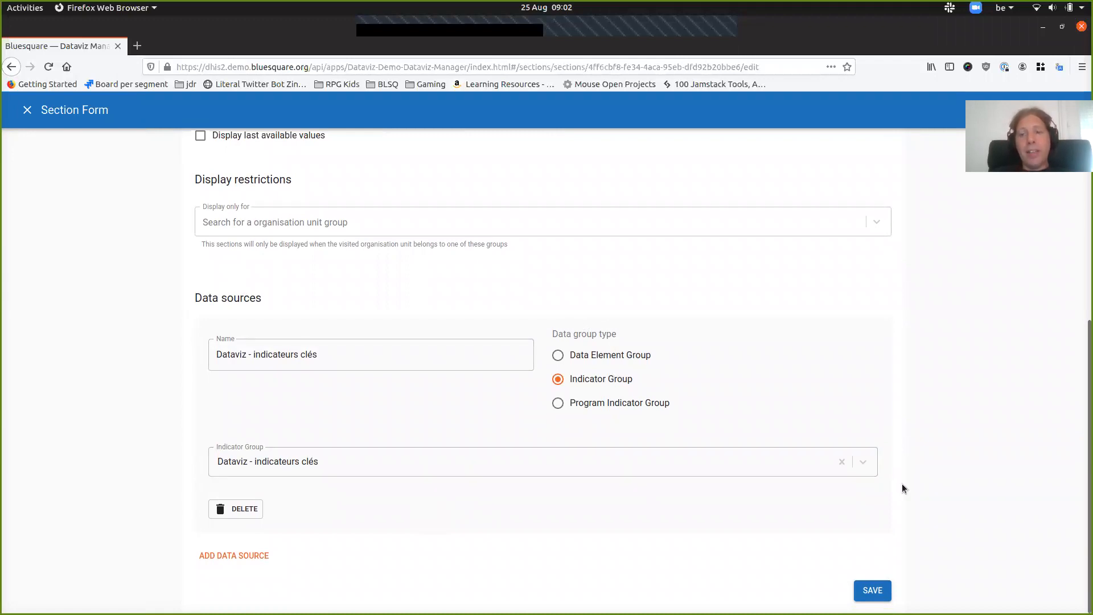
- Clear the data source's indicator group and search the available indicator groups for "Dataviz"
{"action": "left_click", "coordinate": [864, 462]}
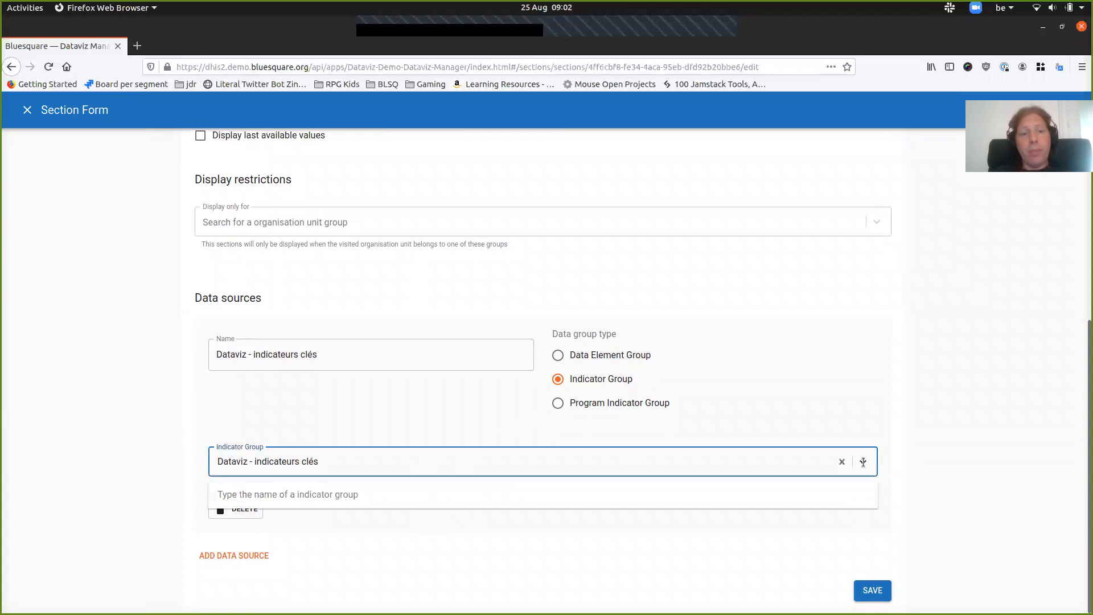
{"action": "key", "text": "BackSpace"}
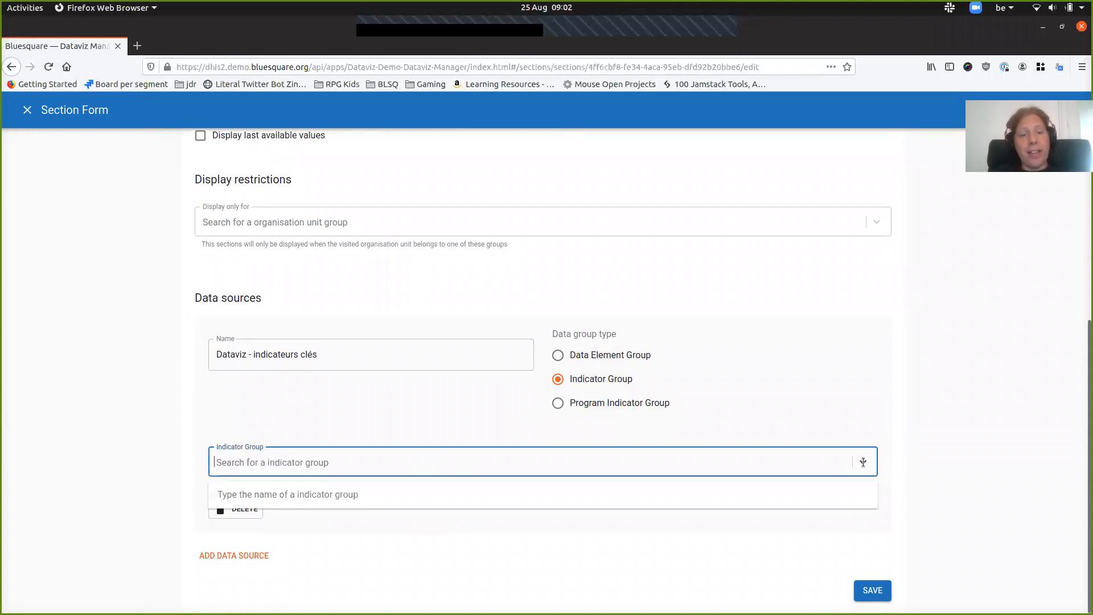
{"action": "type", "text": "Dataviz"}
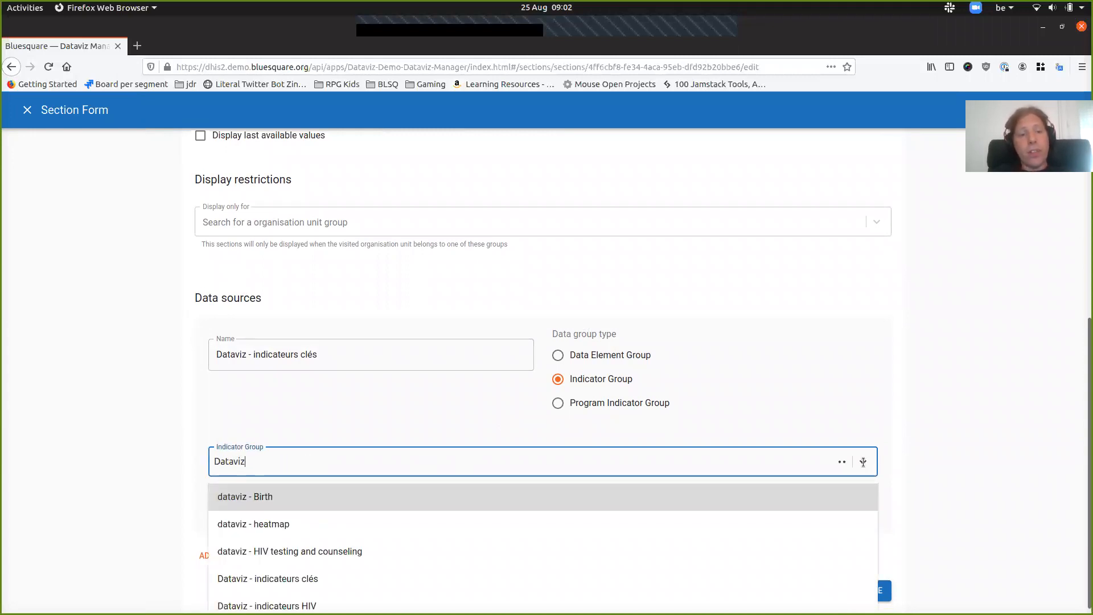
{"action": "scroll", "coordinate": [407, 492], "scroll_direction": "down", "scroll_amount": 2}
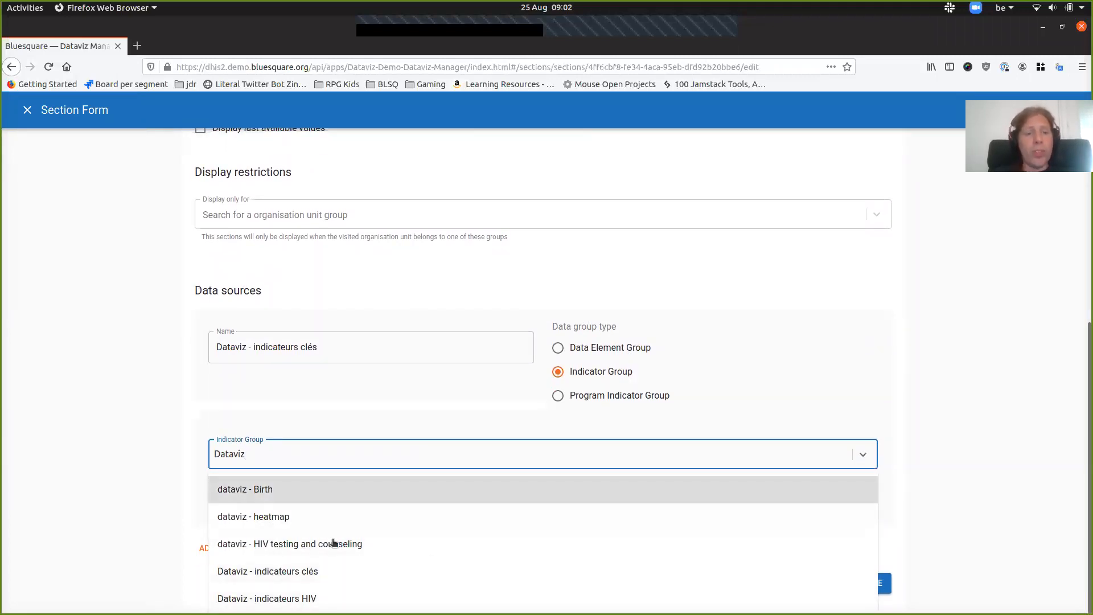
- Search the indicator groups for "AN" instead, and close the Key indicators section form without saving
{"action": "key", "text": "ctrl+a"}
{"action": "key", "text": "BackSpace"}
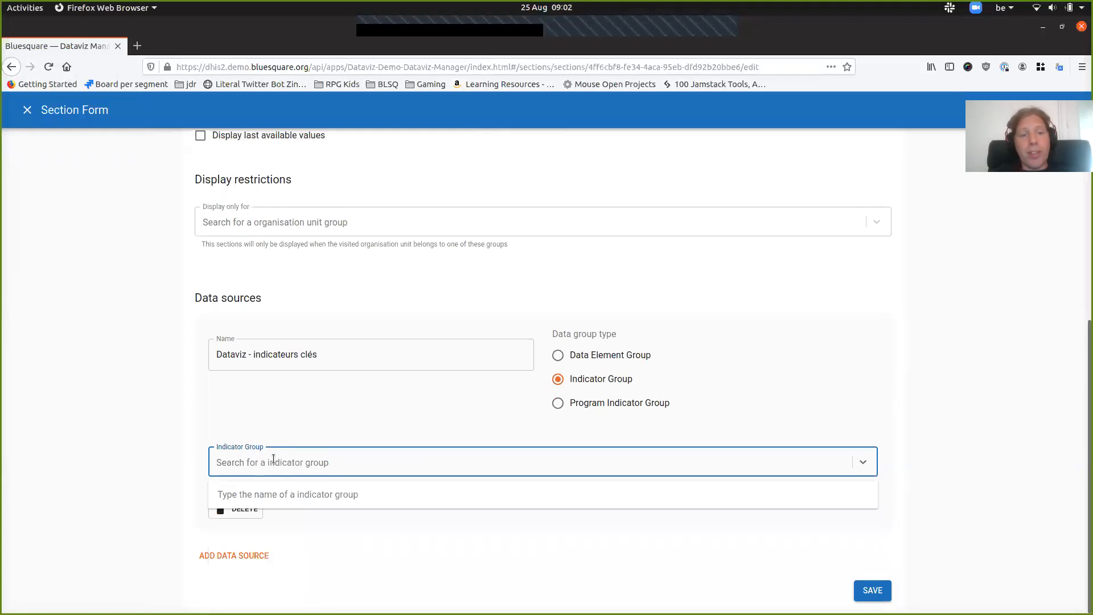
{"action": "type", "text": "ANC"}
{"action": "key", "text": "BackSpace"}
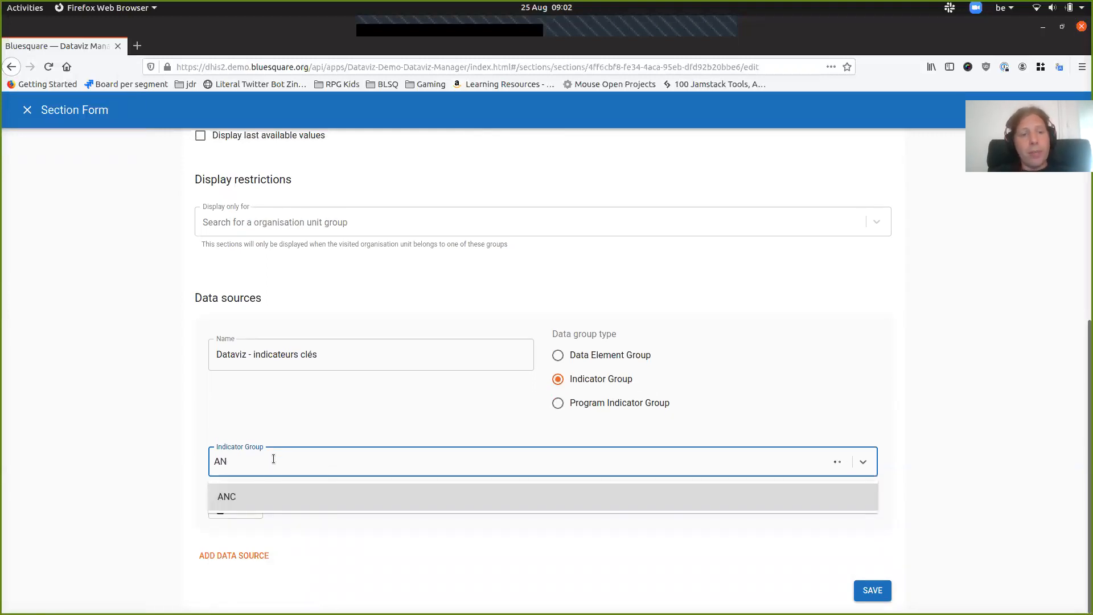
{"action": "left_click", "coordinate": [69, 329]}
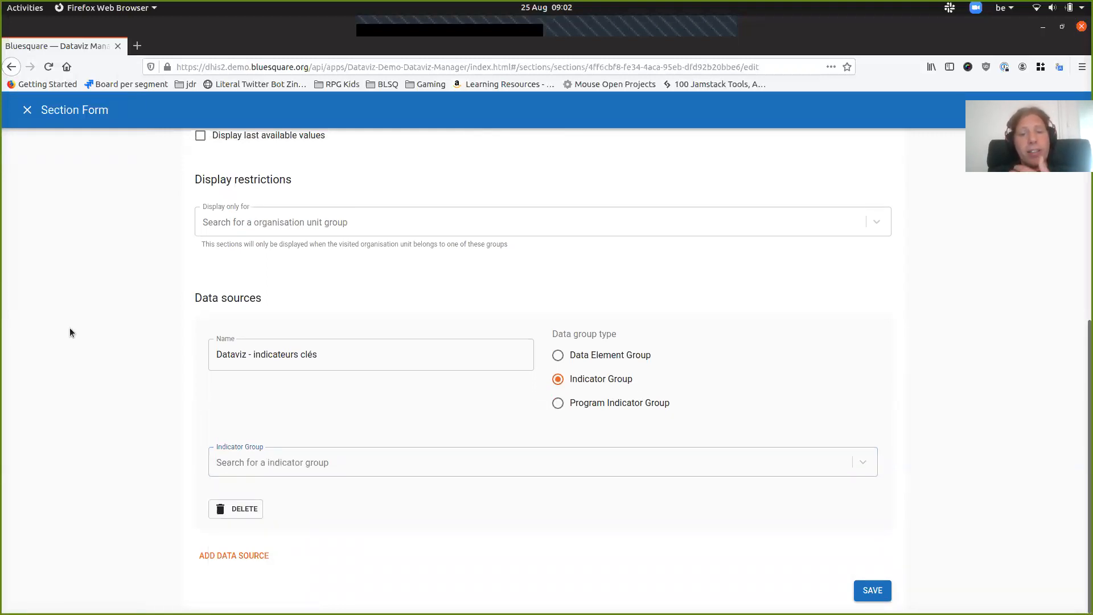
{"action": "scroll", "coordinate": [185, 124], "scroll_direction": "up", "scroll_amount": 3}
{"action": "left_click", "coordinate": [27, 110]}
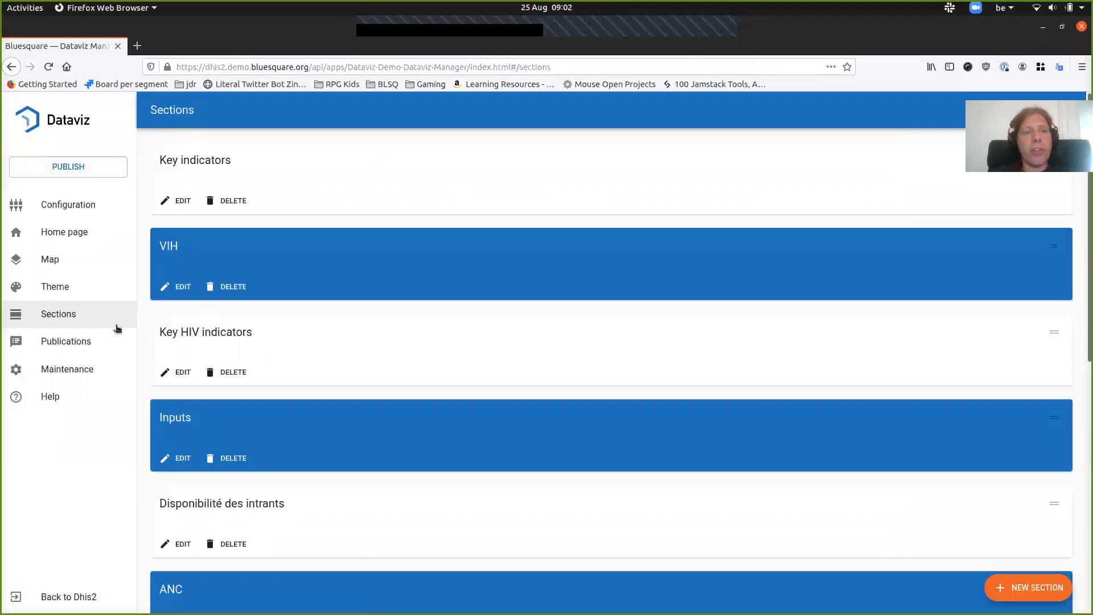
- Open the ANC Visits section for editing and examine its type, data and chart types, display restrictions and data source
{"action": "scroll", "coordinate": [436, 348], "scroll_direction": "down", "scroll_amount": 3}
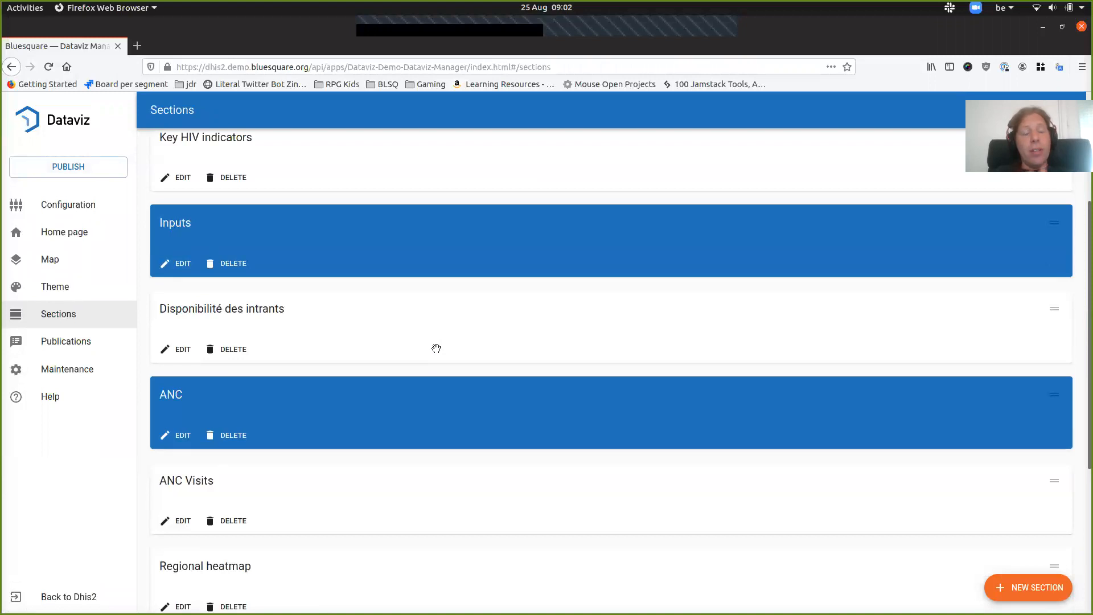
{"action": "scroll", "coordinate": [432, 346], "scroll_direction": "down", "scroll_amount": 1}
{"action": "left_click", "coordinate": [178, 487]}
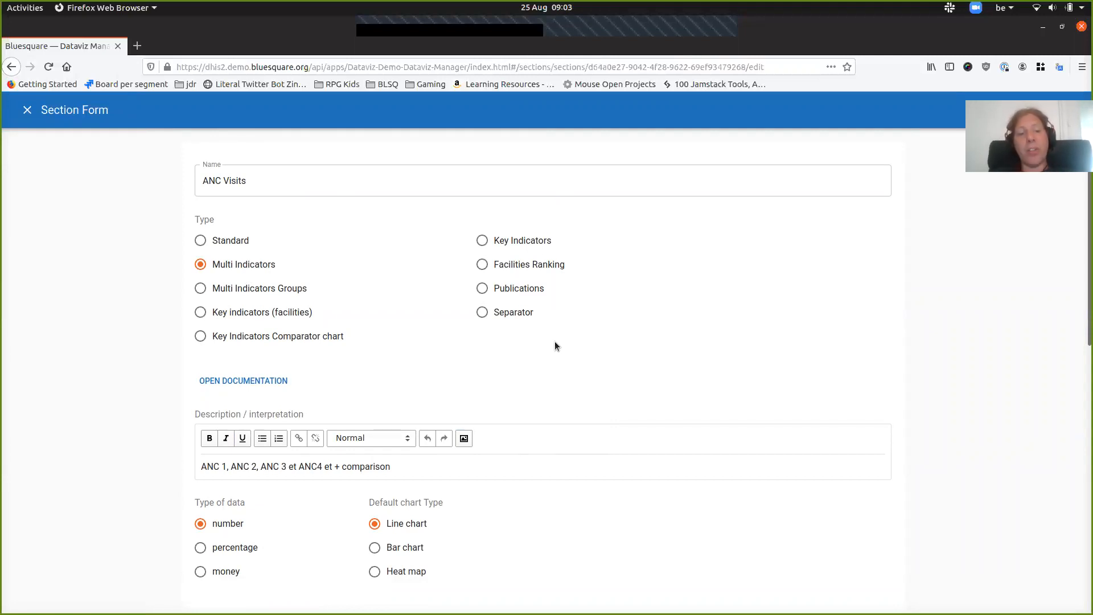
{"action": "scroll", "coordinate": [663, 476], "scroll_direction": "down", "scroll_amount": 4}
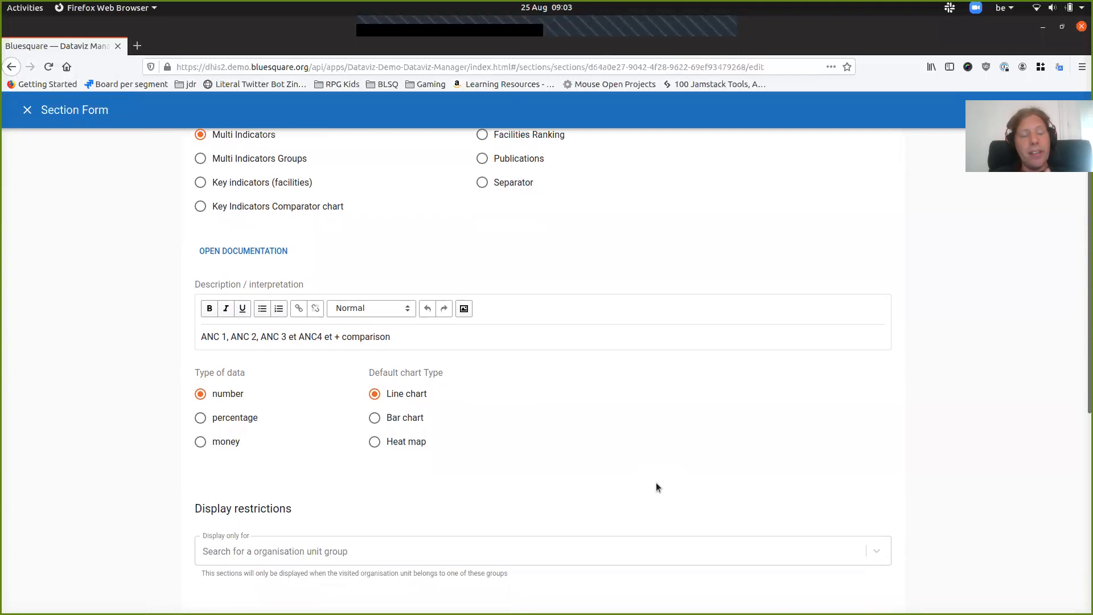
{"action": "scroll", "coordinate": [649, 469], "scroll_direction": "down", "scroll_amount": 5}
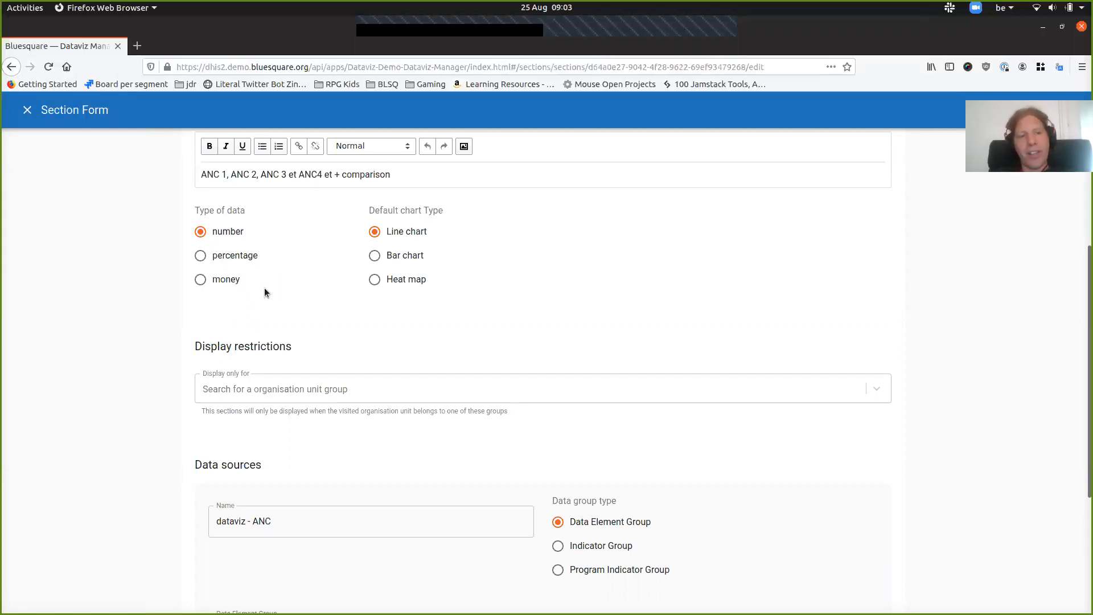
{"action": "scroll", "coordinate": [114, 370], "scroll_direction": "down", "scroll_amount": 3}
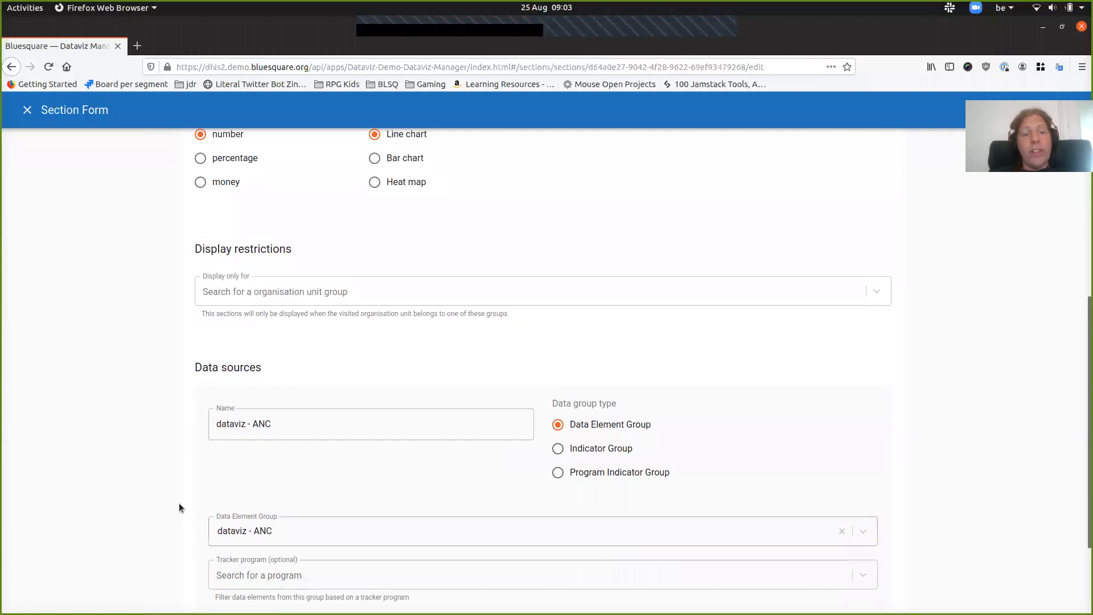
{"action": "scroll", "coordinate": [153, 498], "scroll_direction": "down", "scroll_amount": 2}
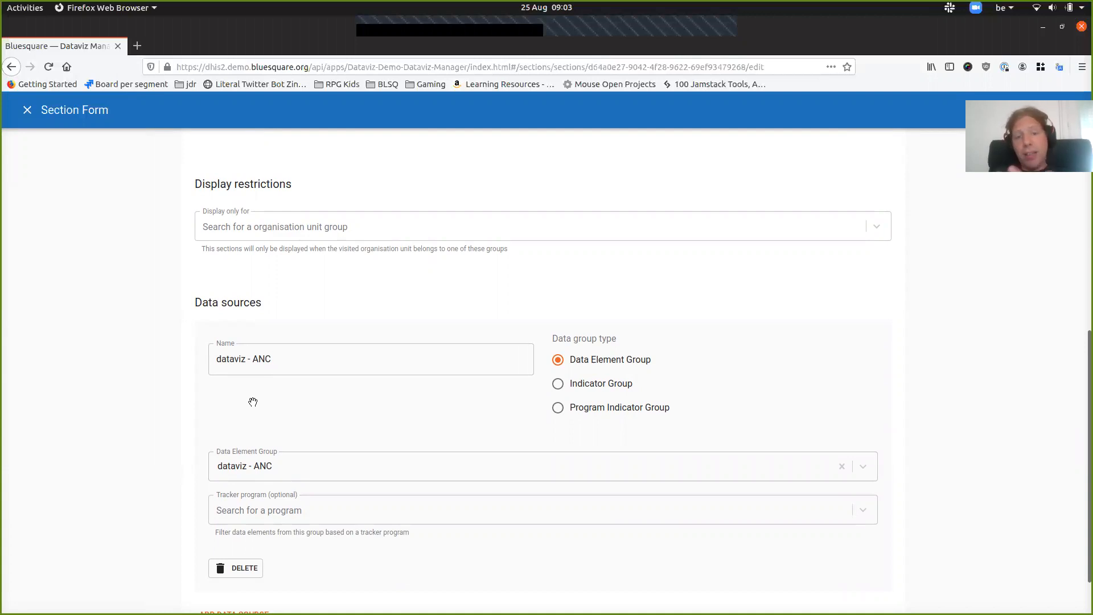
- Check the remaining data source settings of the ANC Visits section and close its form without saving
{"action": "scroll", "coordinate": [146, 402], "scroll_direction": "down", "scroll_amount": 2}
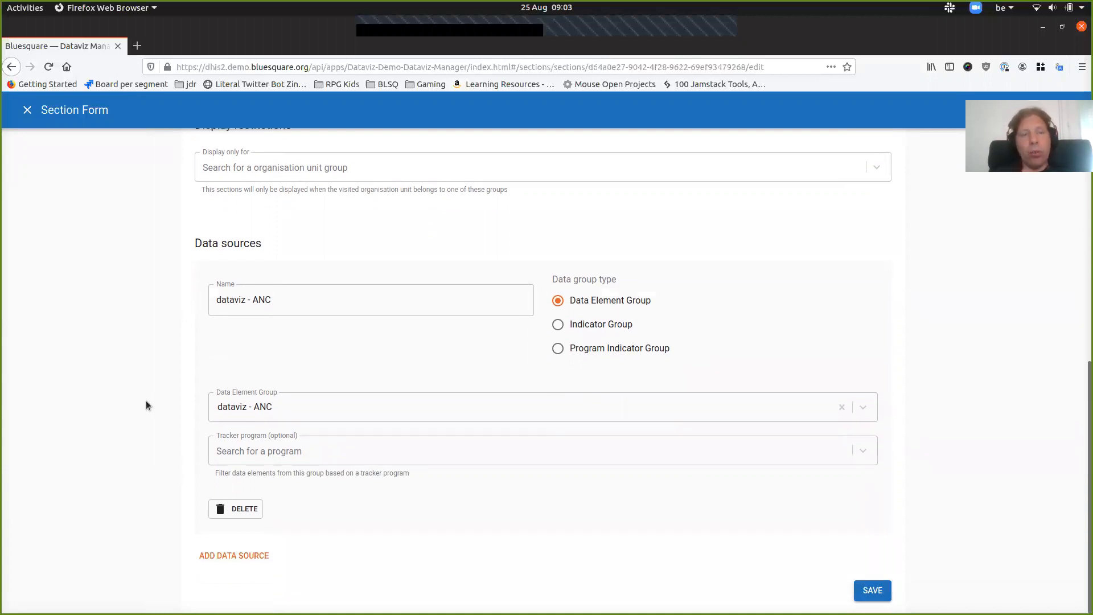
{"action": "scroll", "coordinate": [151, 309], "scroll_direction": "up", "scroll_amount": 8}
{"action": "left_click", "coordinate": [27, 111]}
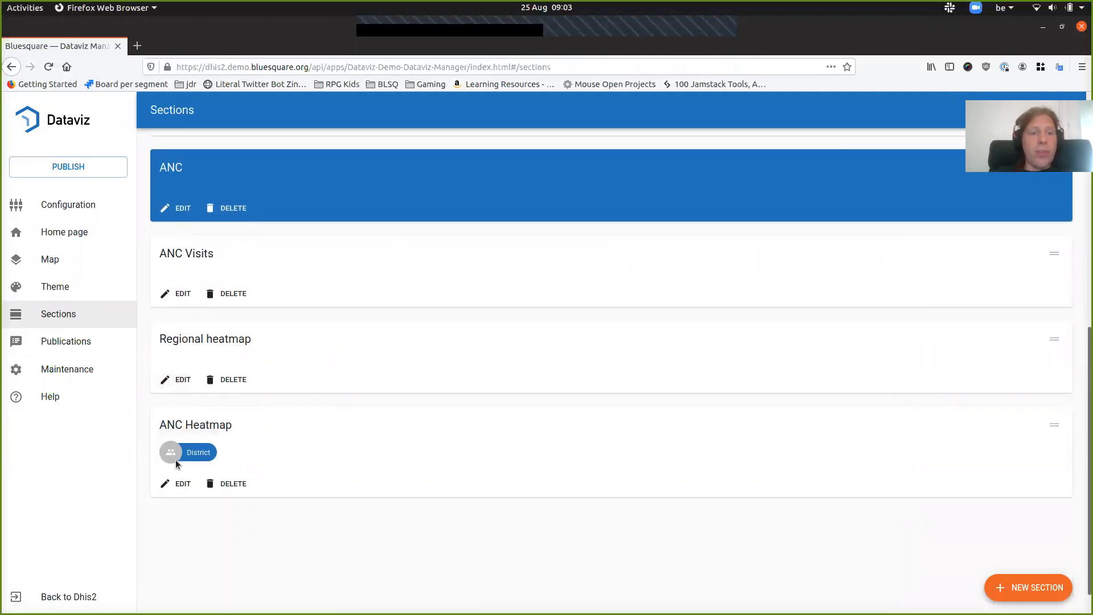
- Open the ANC Heatmap section for editing, review its chart type, display restrictions and data source, and close the form without saving
{"action": "left_click", "coordinate": [182, 484]}
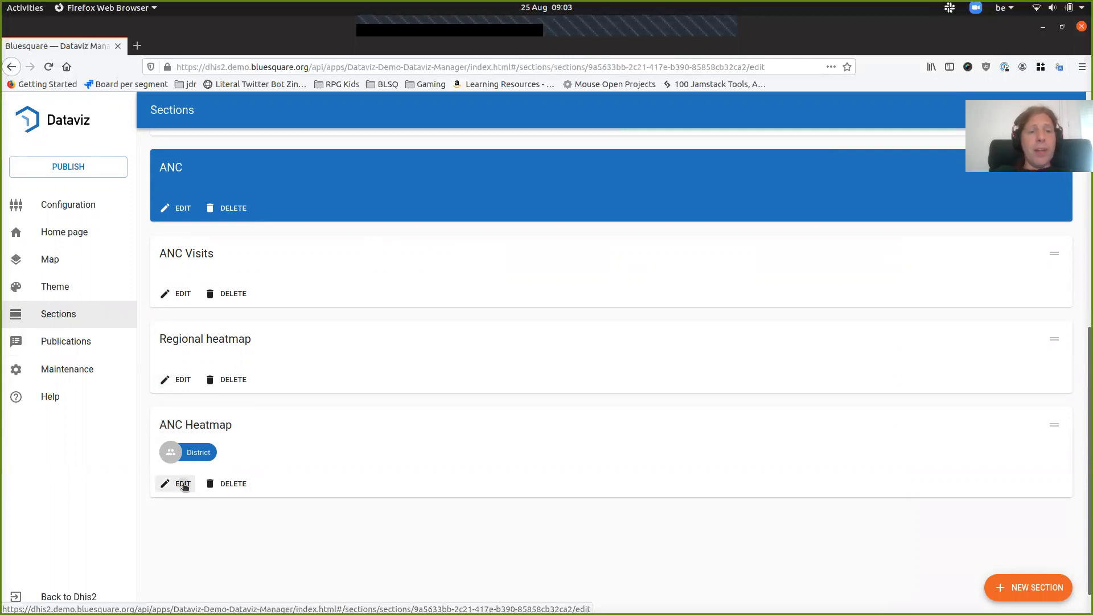
{"action": "scroll", "coordinate": [599, 391], "scroll_direction": "down", "scroll_amount": 6}
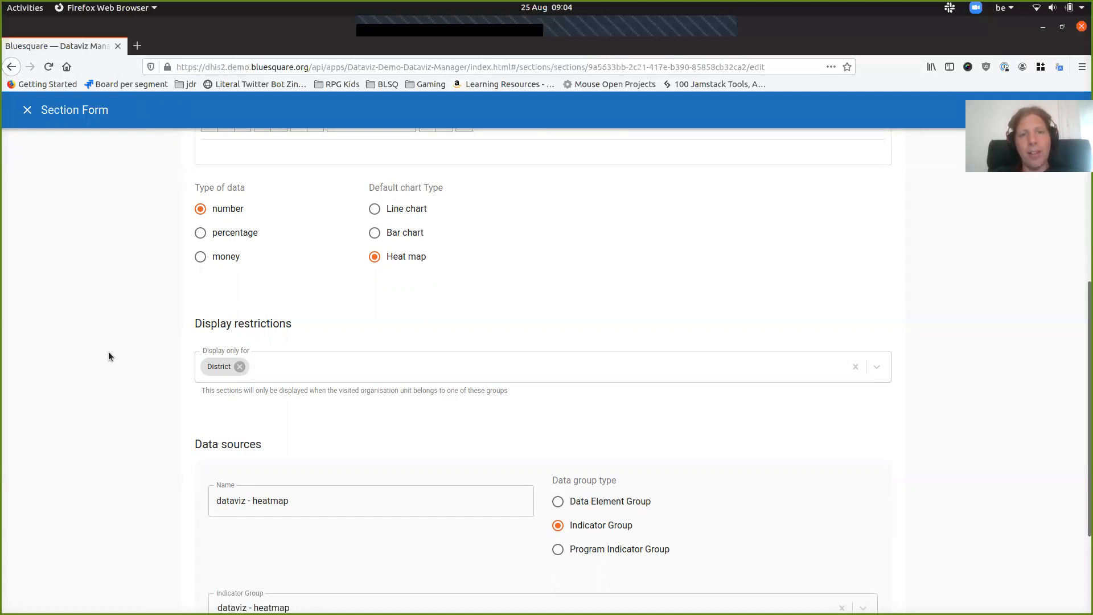
{"action": "scroll", "coordinate": [108, 356], "scroll_direction": "down", "scroll_amount": 3}
{"action": "scroll", "coordinate": [362, 499], "scroll_direction": "up", "scroll_amount": 2}
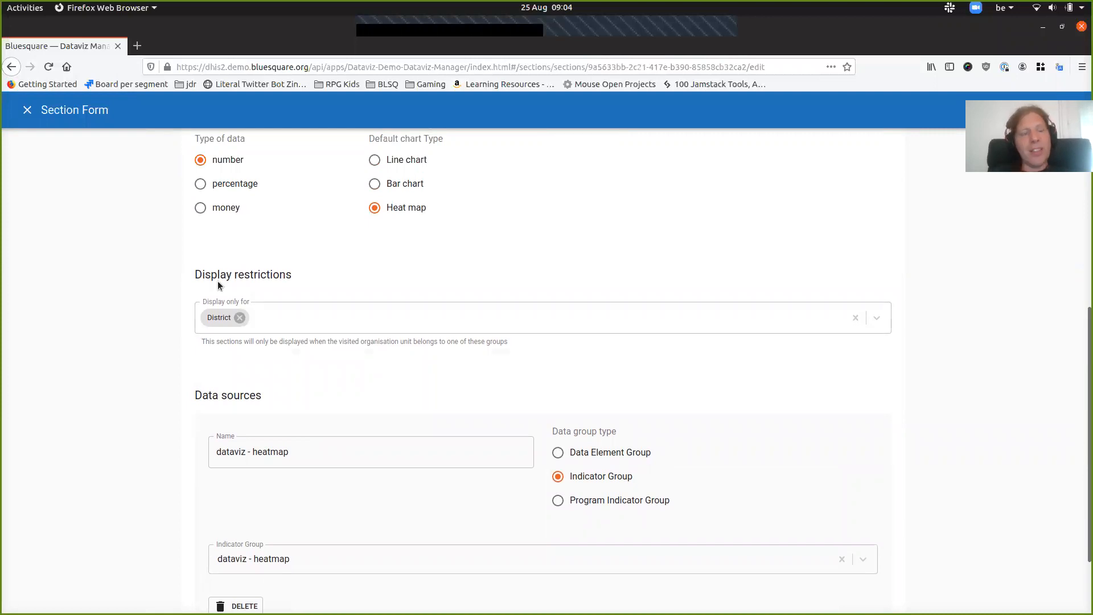
{"action": "scroll", "coordinate": [215, 281], "scroll_direction": "up", "scroll_amount": 3}
{"action": "left_click", "coordinate": [25, 110]}
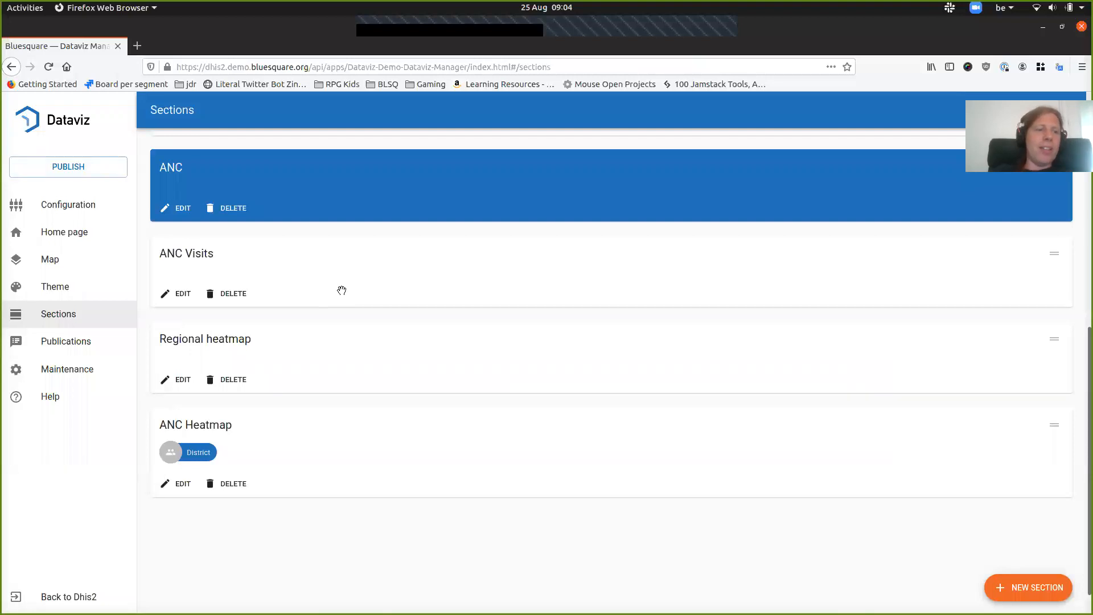
- View the Publications, Maintenance and Help pages in turn, and return to the project's Configuration page
{"action": "left_click", "coordinate": [91, 342]}
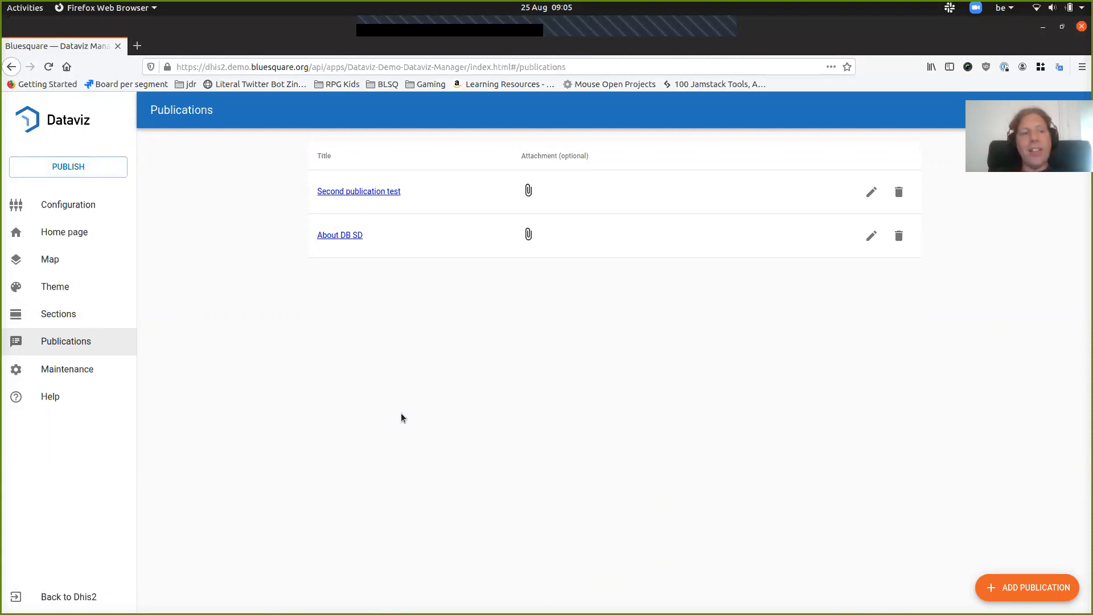
{"action": "left_click", "coordinate": [73, 370]}
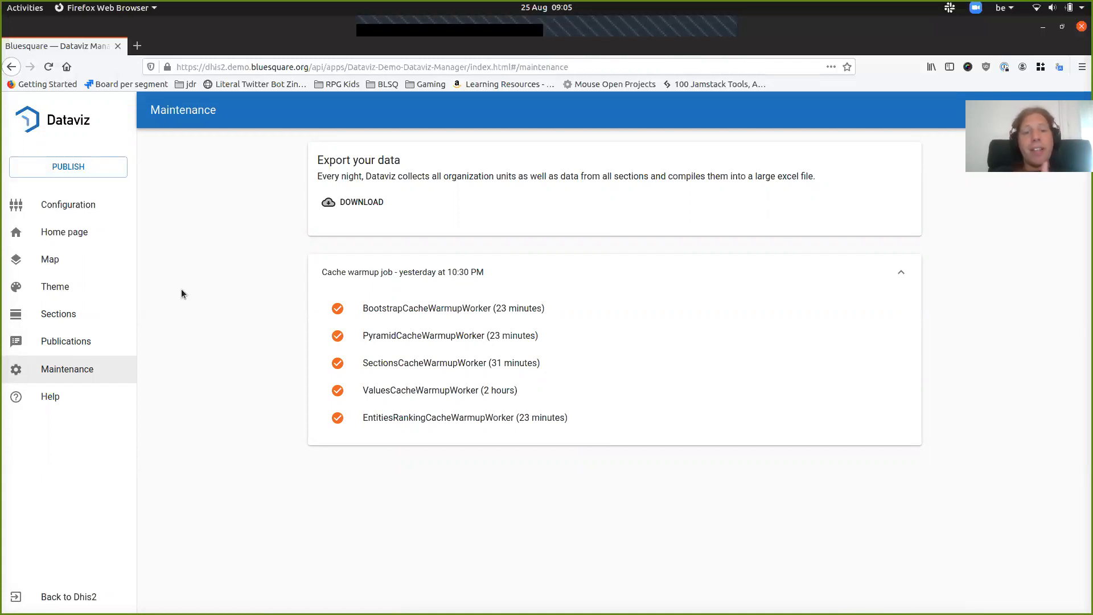
{"action": "left_click", "coordinate": [50, 399]}
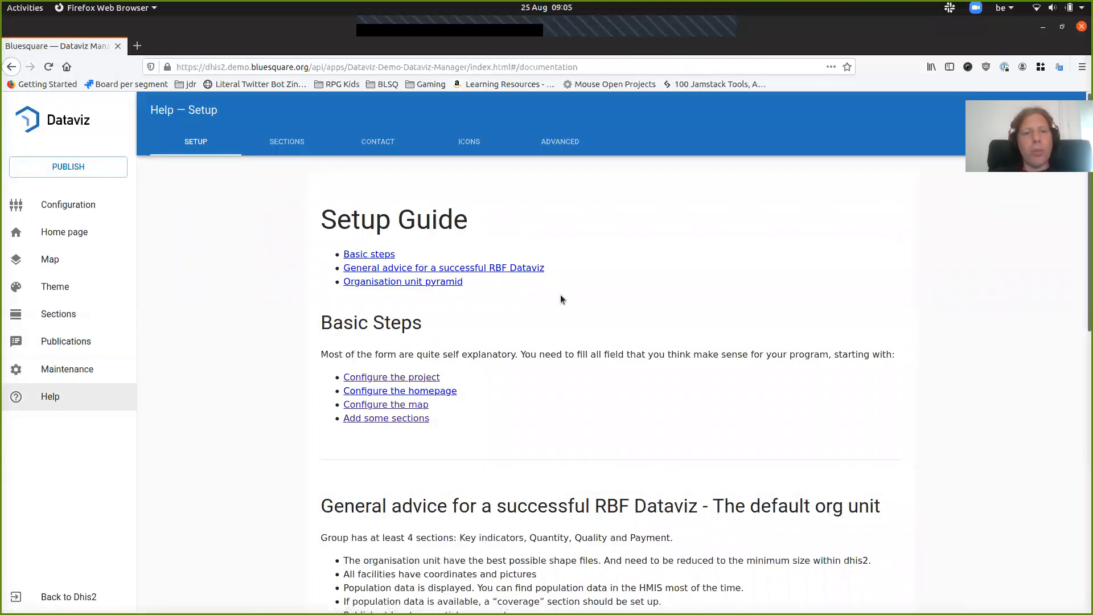
{"action": "left_click", "coordinate": [82, 207]}
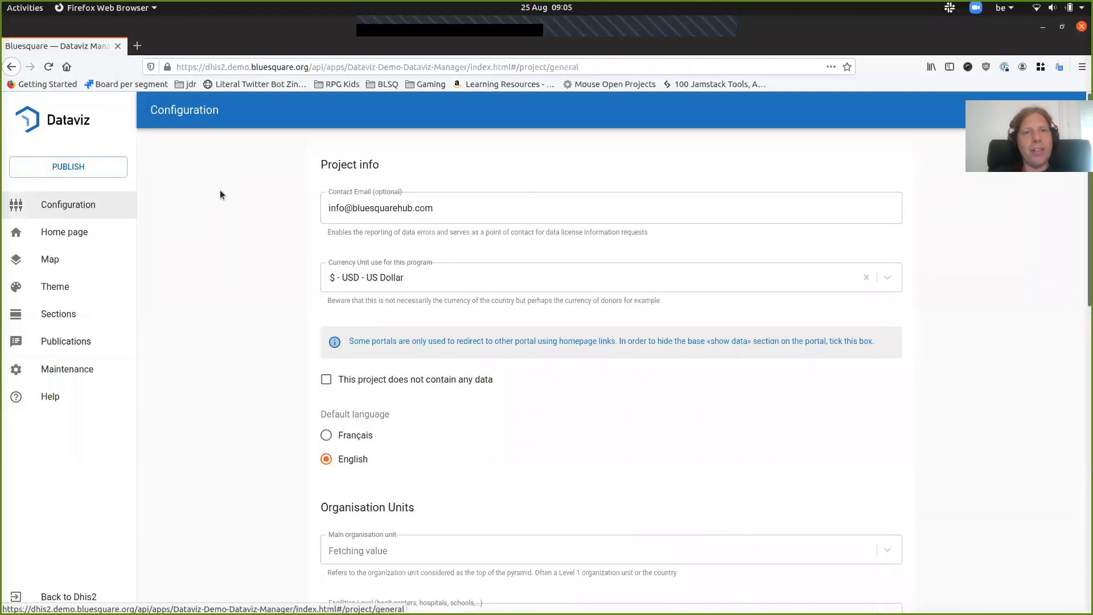